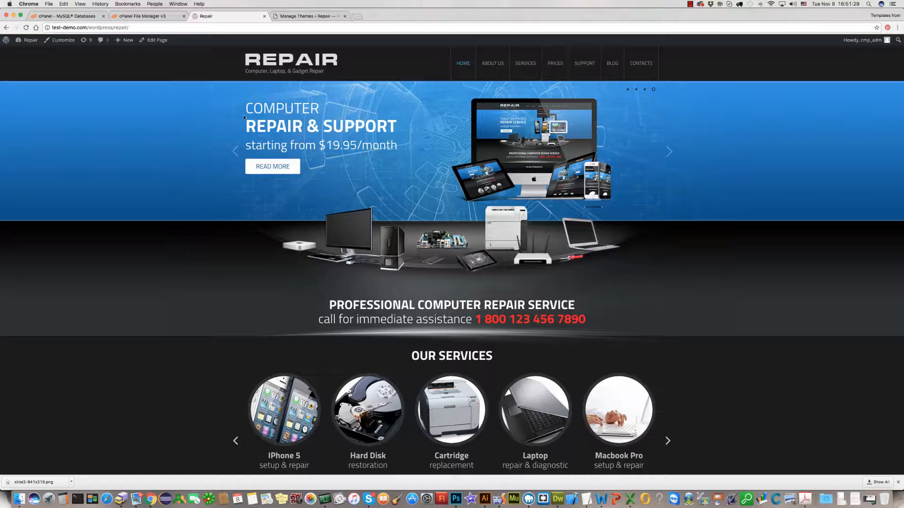
Step: Inspect the live slider heading, then go to the Meta Slider admin page for the Main Slider
{"action": "left_click_drag", "start_coordinate": [246, 107], "coordinate": [397, 149]}
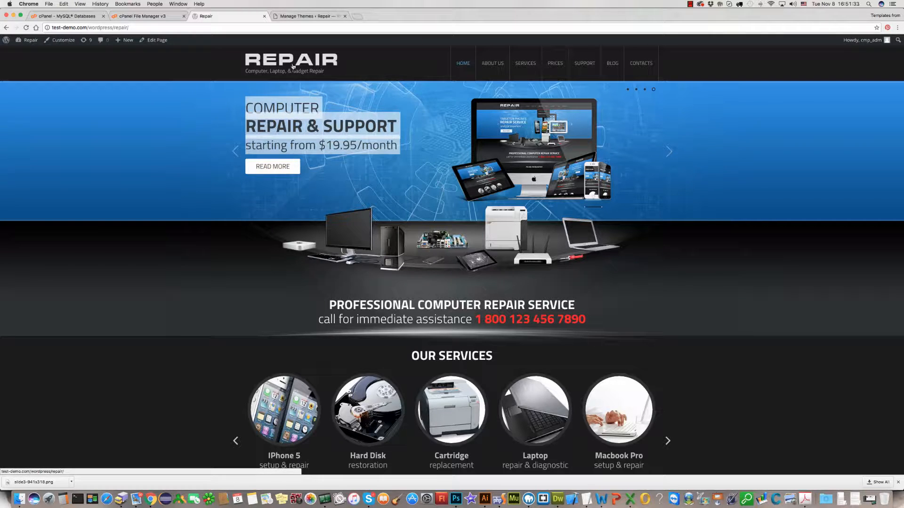
{"action": "left_click", "coordinate": [286, 139]}
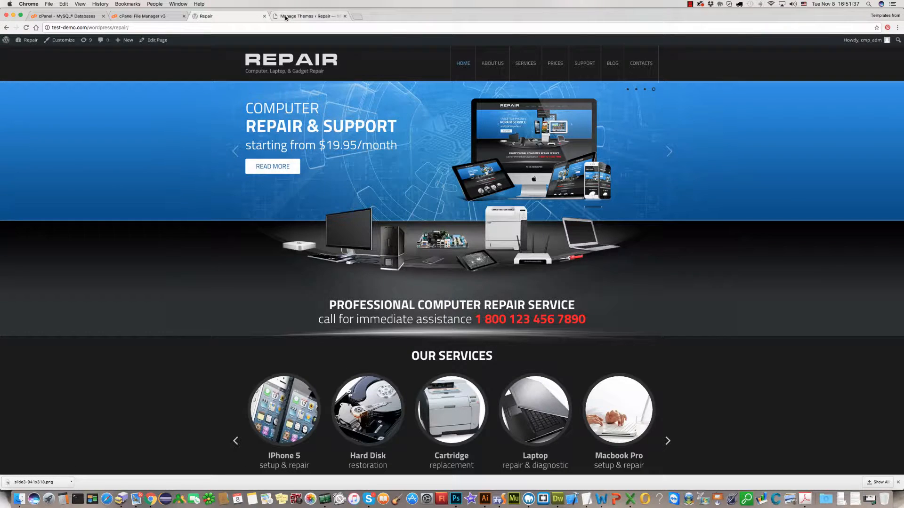
{"action": "left_click", "coordinate": [286, 17]}
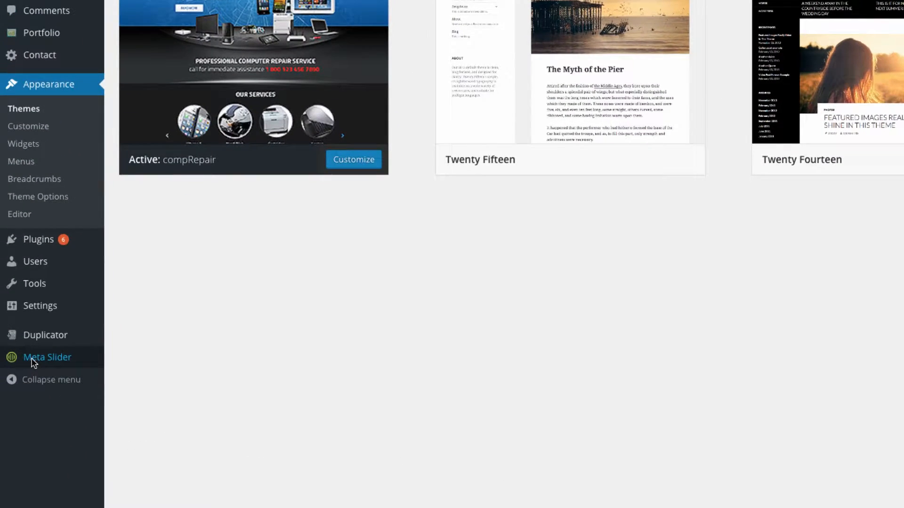
{"action": "left_click", "coordinate": [32, 362]}
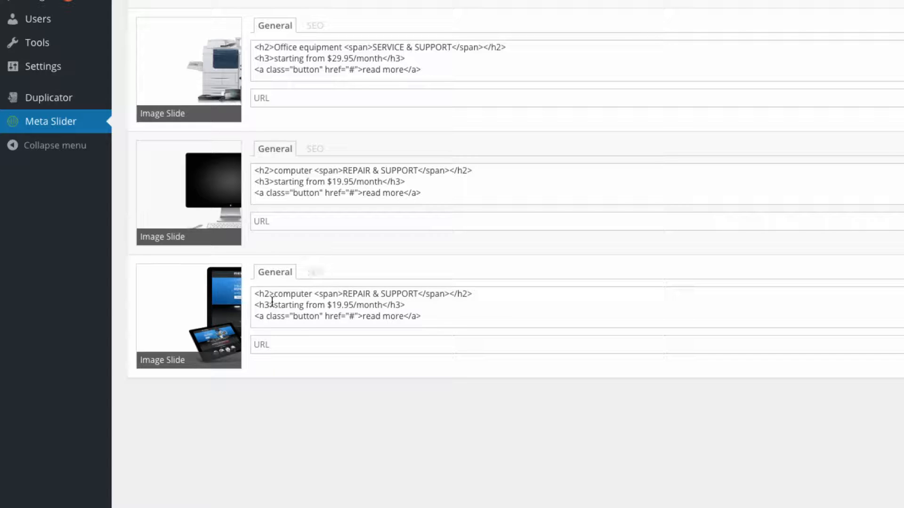
Step: In the fourth slide caption, replace 'computer' with 'Any Devices' and the price's 19 with 39
{"action": "left_click_drag", "start_coordinate": [274, 296], "coordinate": [311, 293]}
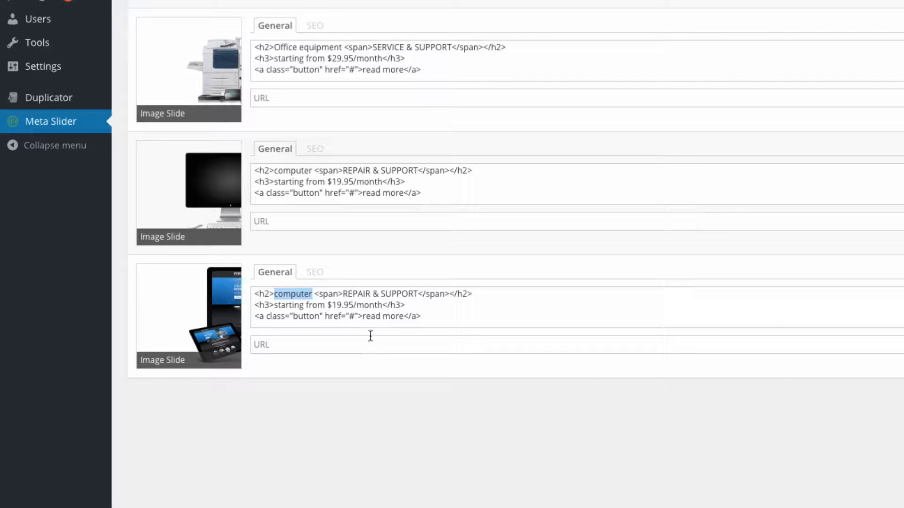
{"action": "type", "text": "Any "}
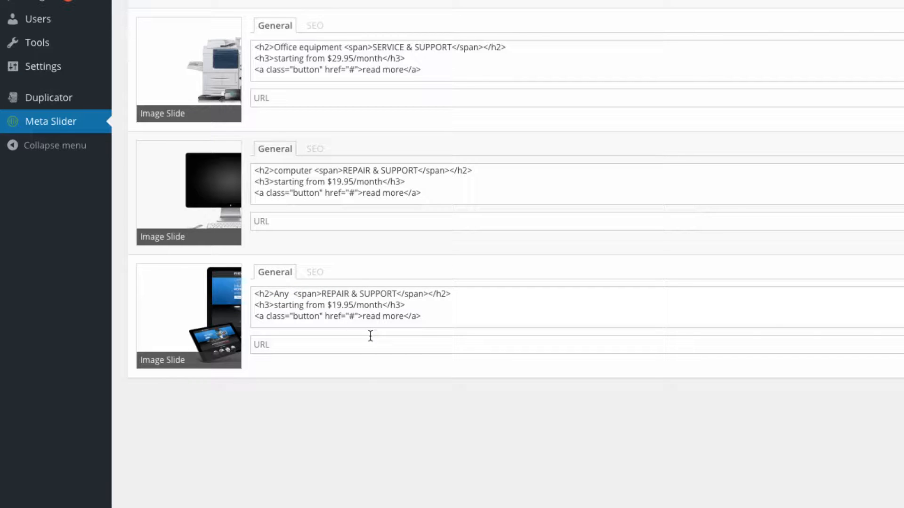
{"action": "type", "text": "Devices"}
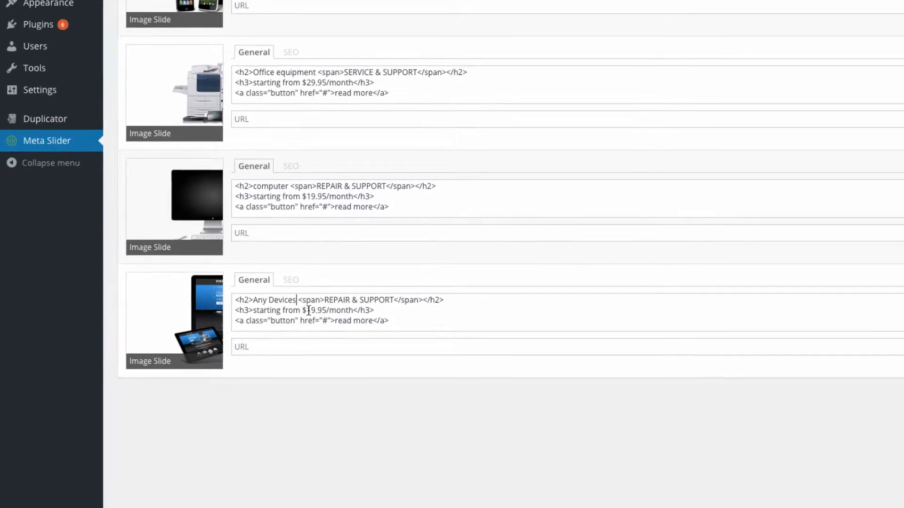
{"action": "left_click_drag", "start_coordinate": [309, 309], "coordinate": [316, 310]}
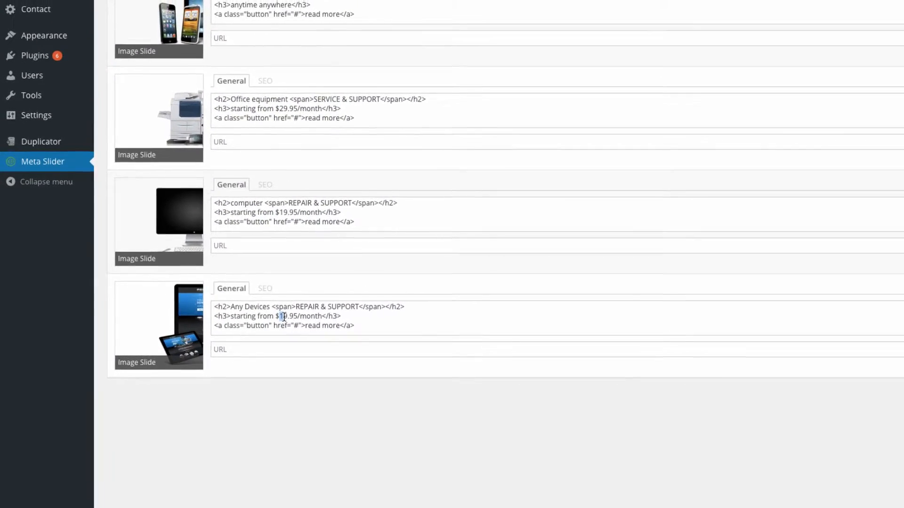
{"action": "type", "text": "39"}
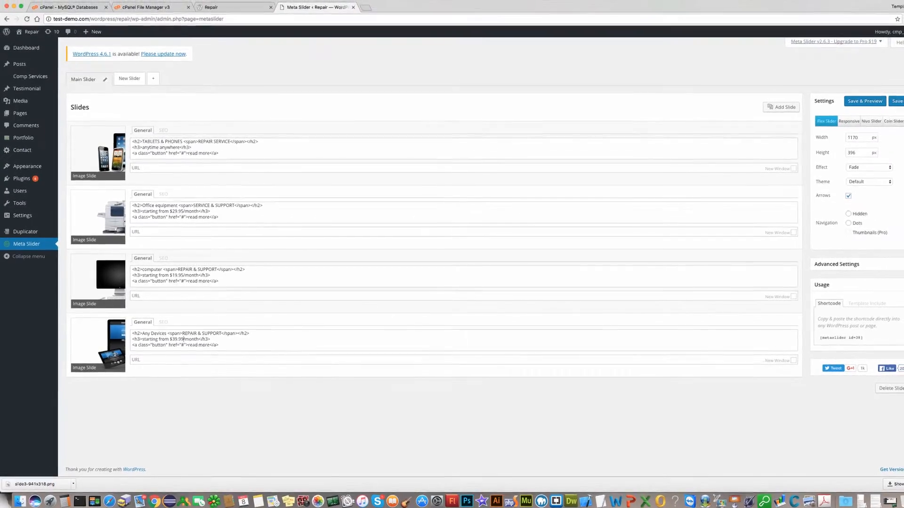
Step: Trim the leftover text after $39.99/month and save the slider
{"action": "key", "text": "Delete"}
{"action": "key", "text": "Delete"}
{"action": "key", "text": "Delete"}
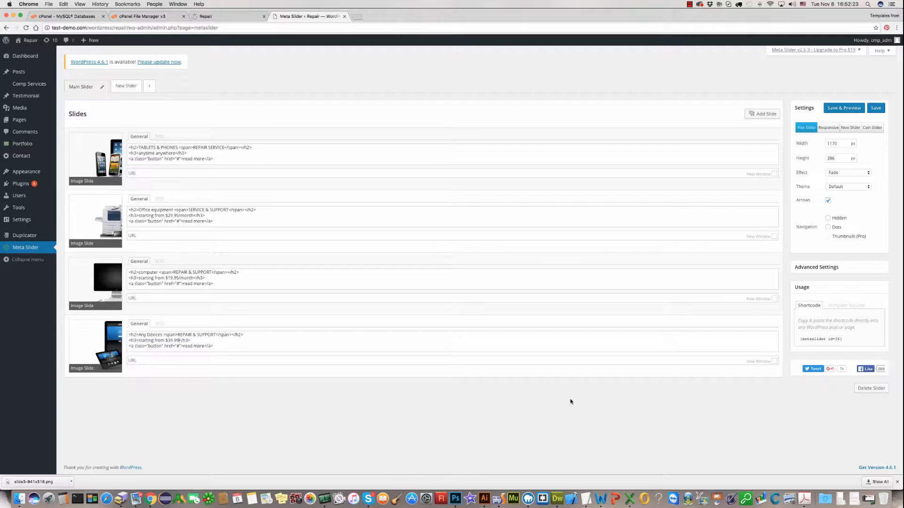
{"action": "left_click", "coordinate": [877, 111]}
Step: Reload the live Repair homepage and advance the slider to the edited Any Devices slide
{"action": "left_click", "coordinate": [227, 16]}
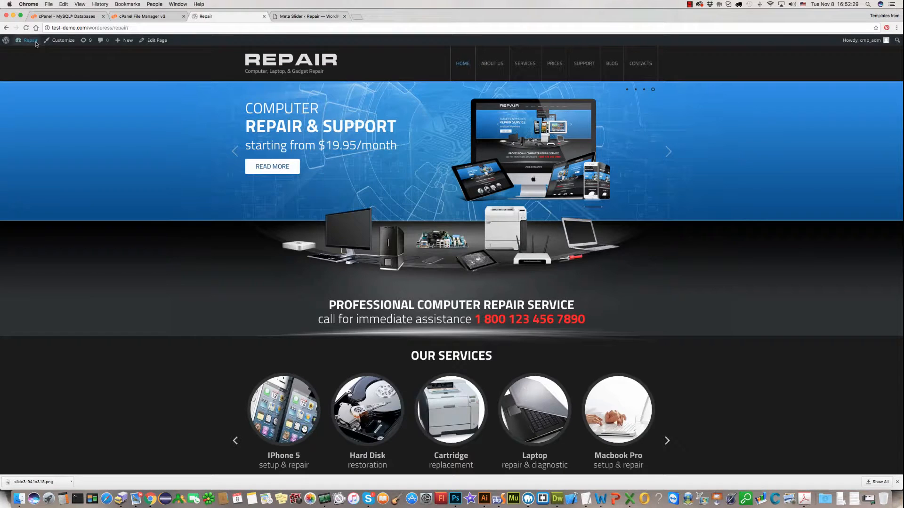
{"action": "left_click", "coordinate": [27, 28]}
{"action": "key", "text": "super+r"}
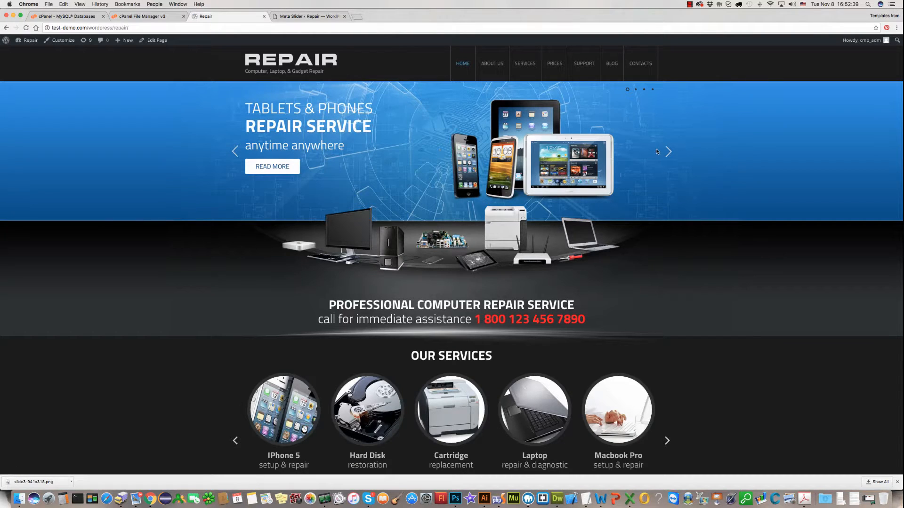
{"action": "left_click", "coordinate": [667, 152]}
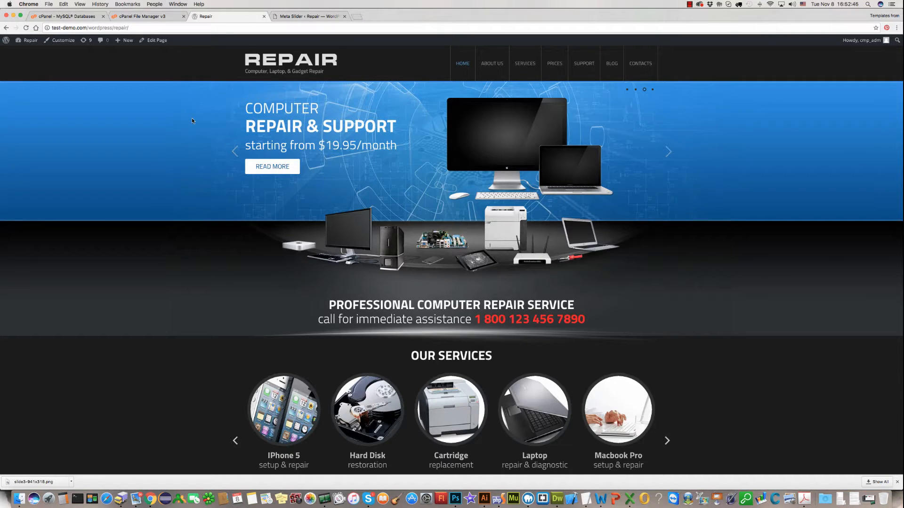
{"action": "left_click", "coordinate": [668, 152]}
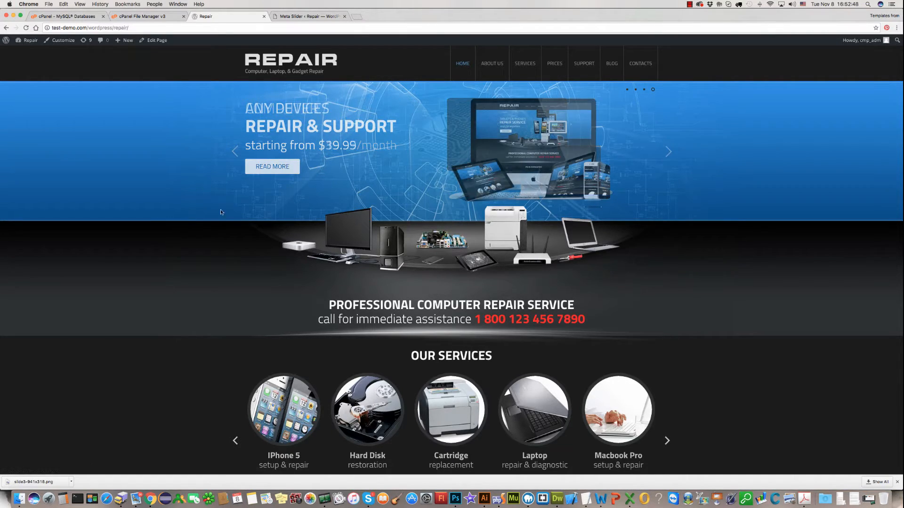